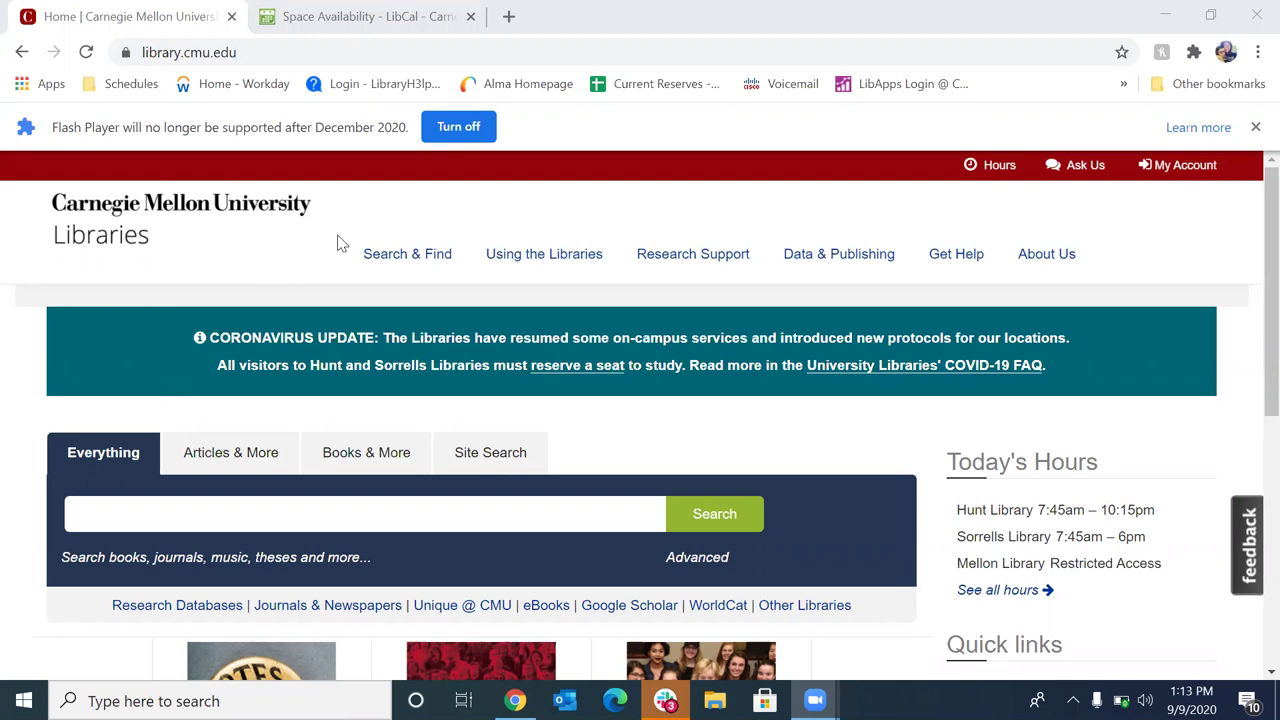
Limit the search to Books & More and enter the query 'why you should be a socialist'
mouse_move(356, 234)
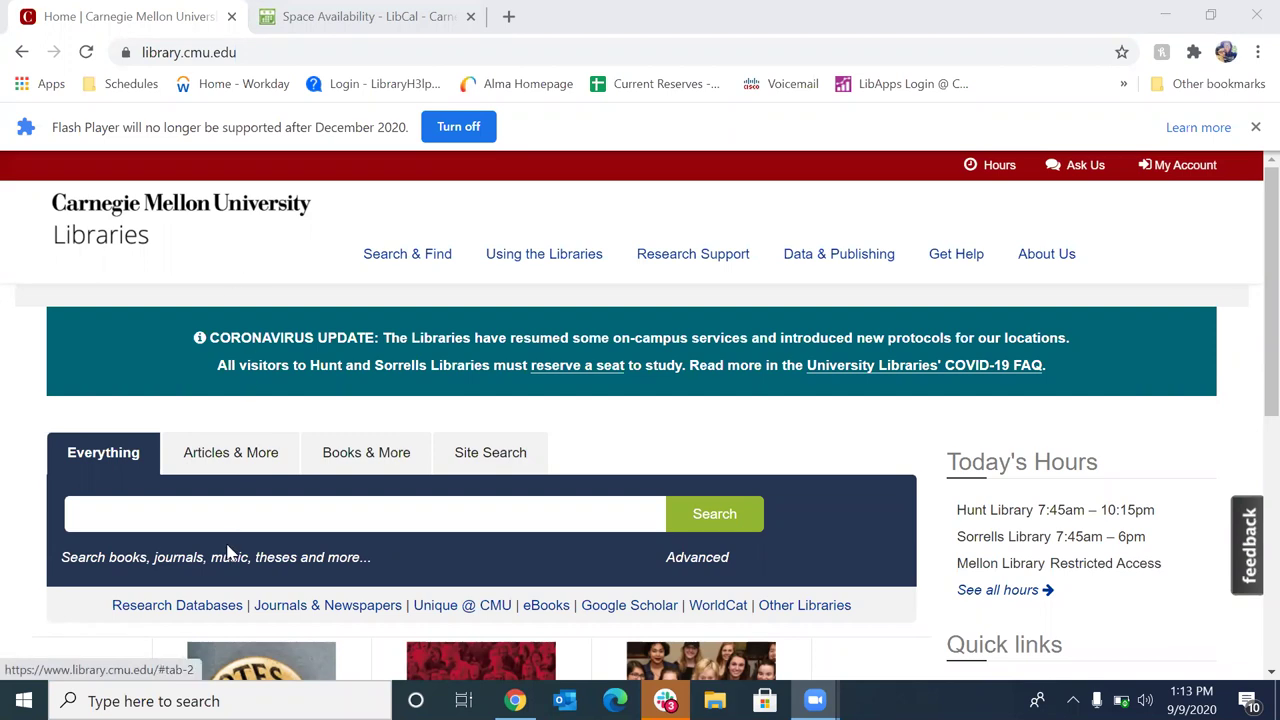
left_click(366, 460)
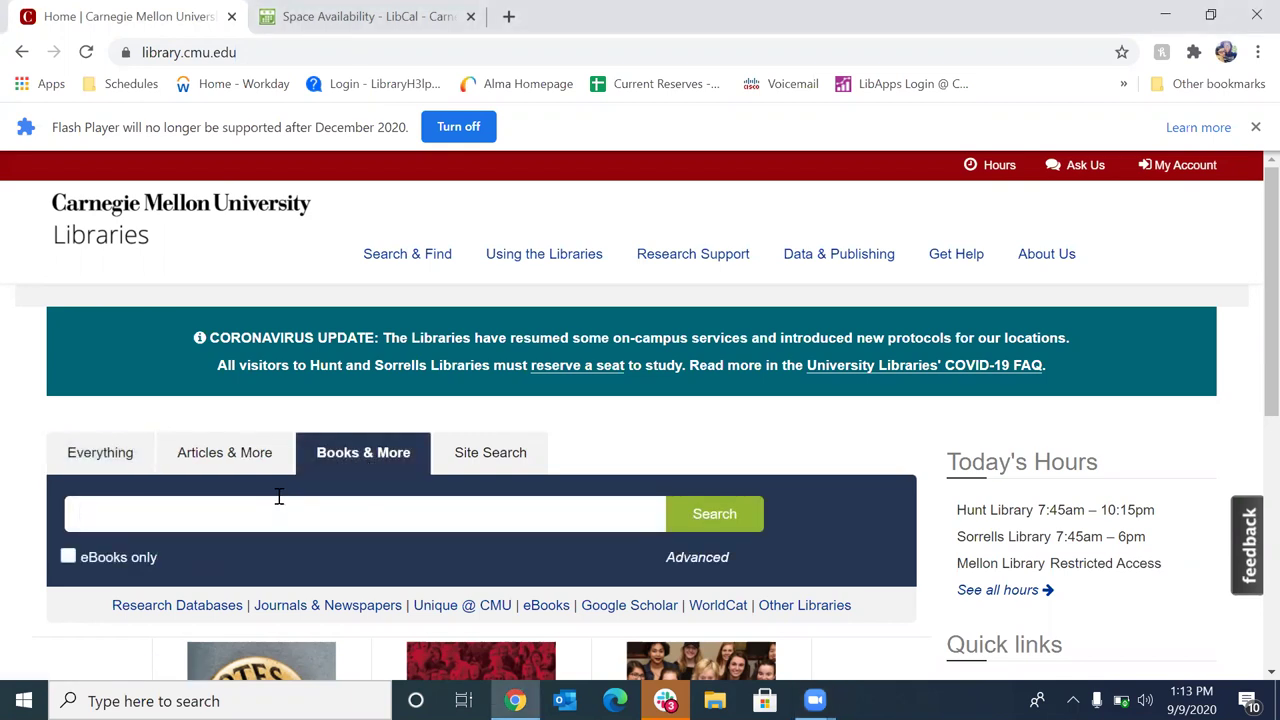
type("why you should be a socialsit")
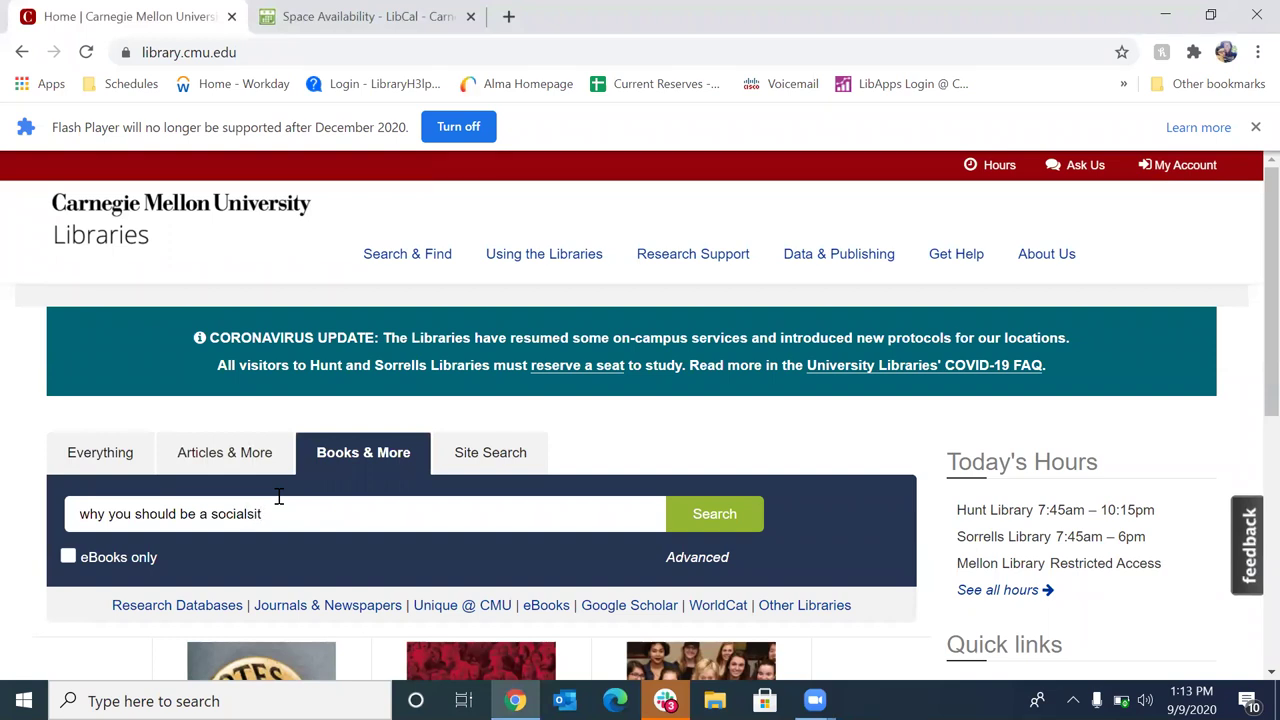
key("BackSpace")
key("BackSpace")
key("BackSpace")
type("ist")
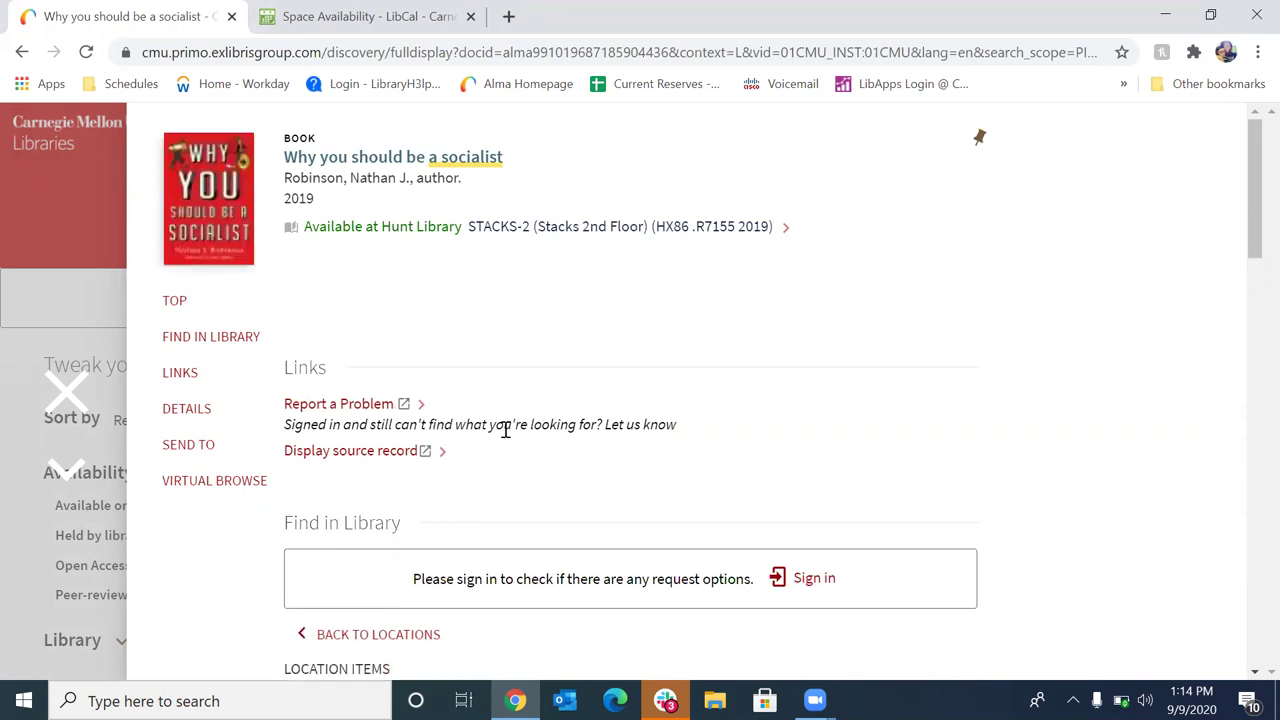
Scroll the book's record down to the Find in Library availability section
scroll(505, 430, "down", 1)
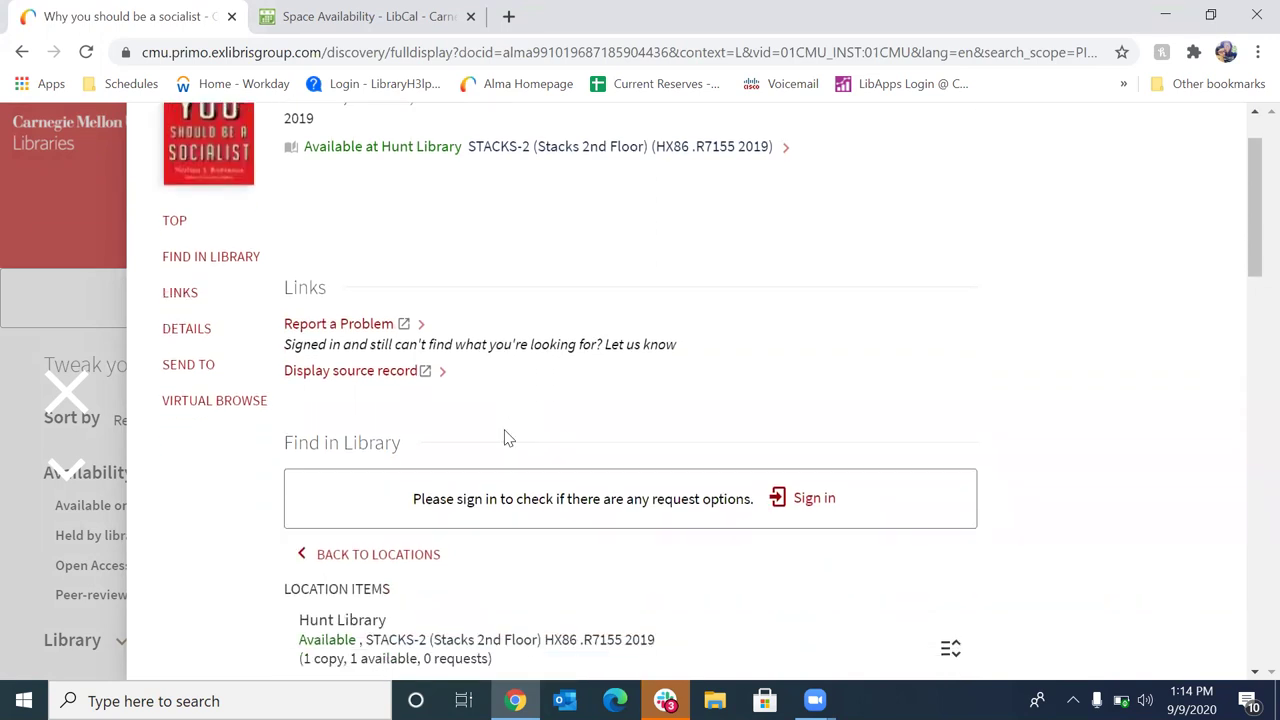
scroll(507, 438, "down", 1)
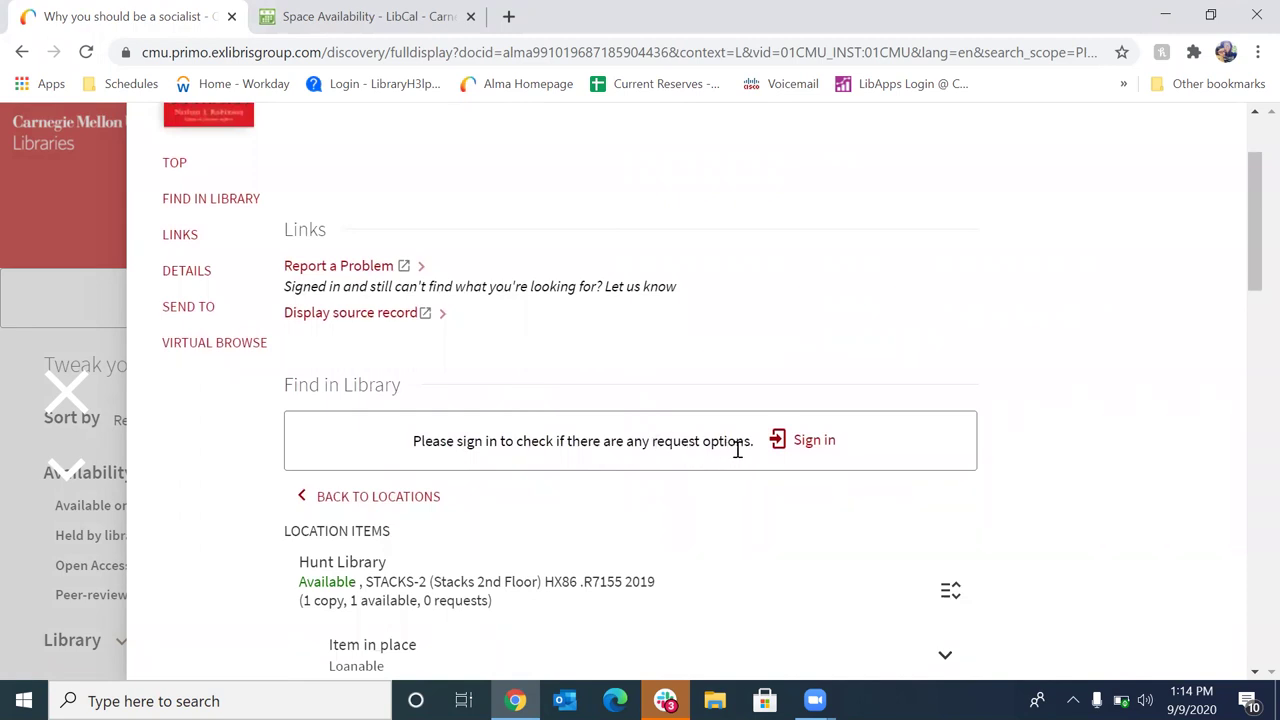
Sign in through CMU Web Login using the Andrew ID account
left_click(810, 445)
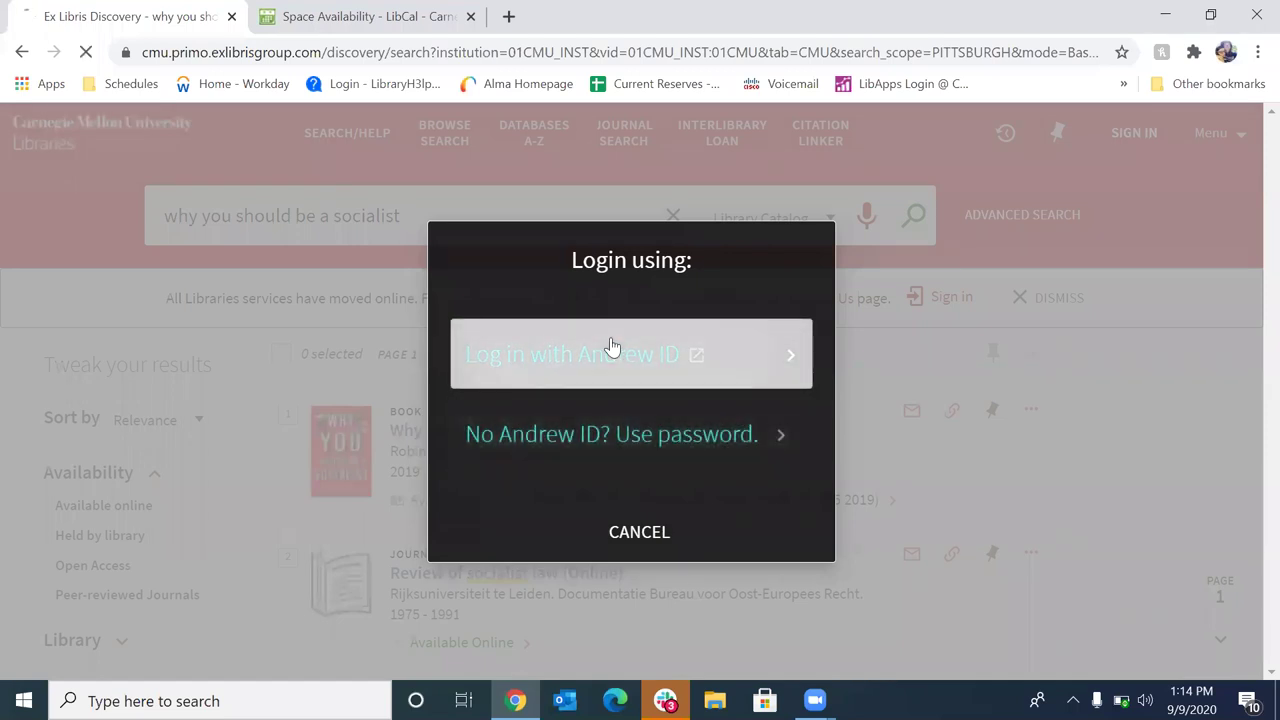
left_click(612, 350)
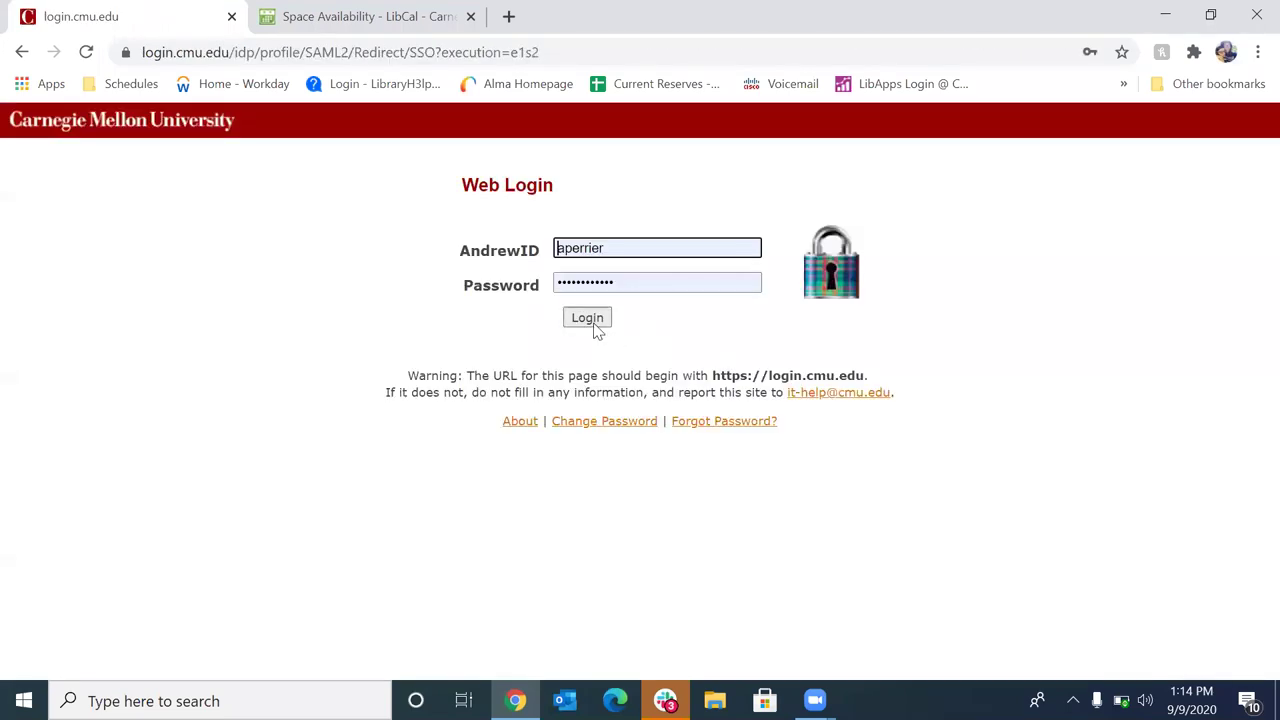
left_click(593, 320)
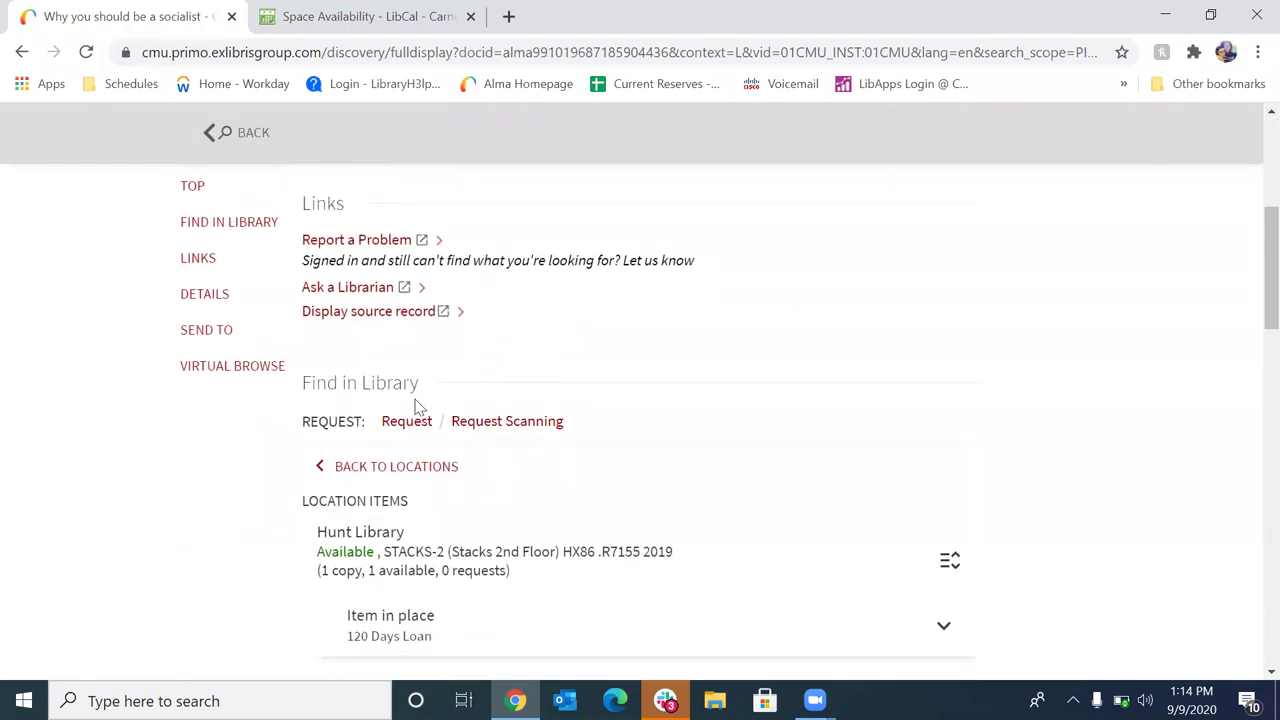
Send a Hunt Library pickup request for the book, then switch to the LibCal scheduling tab
left_click(405, 424)
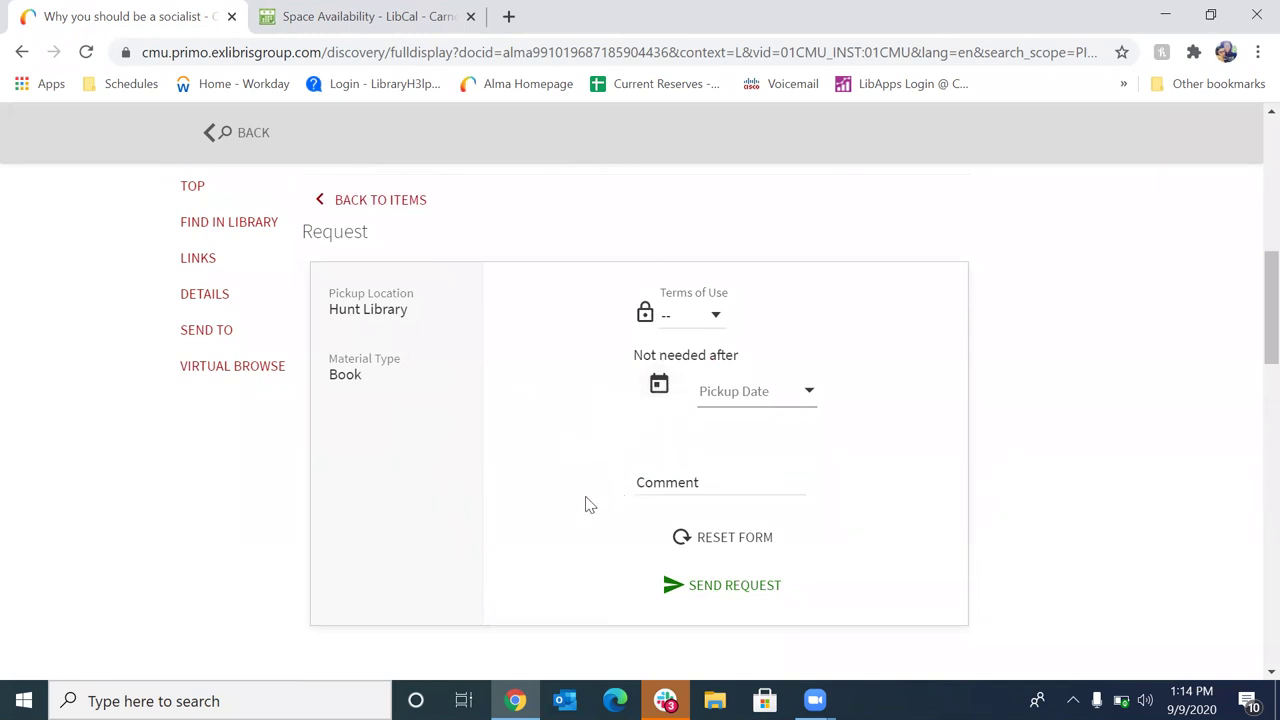
scroll(573, 507, "down", 1)
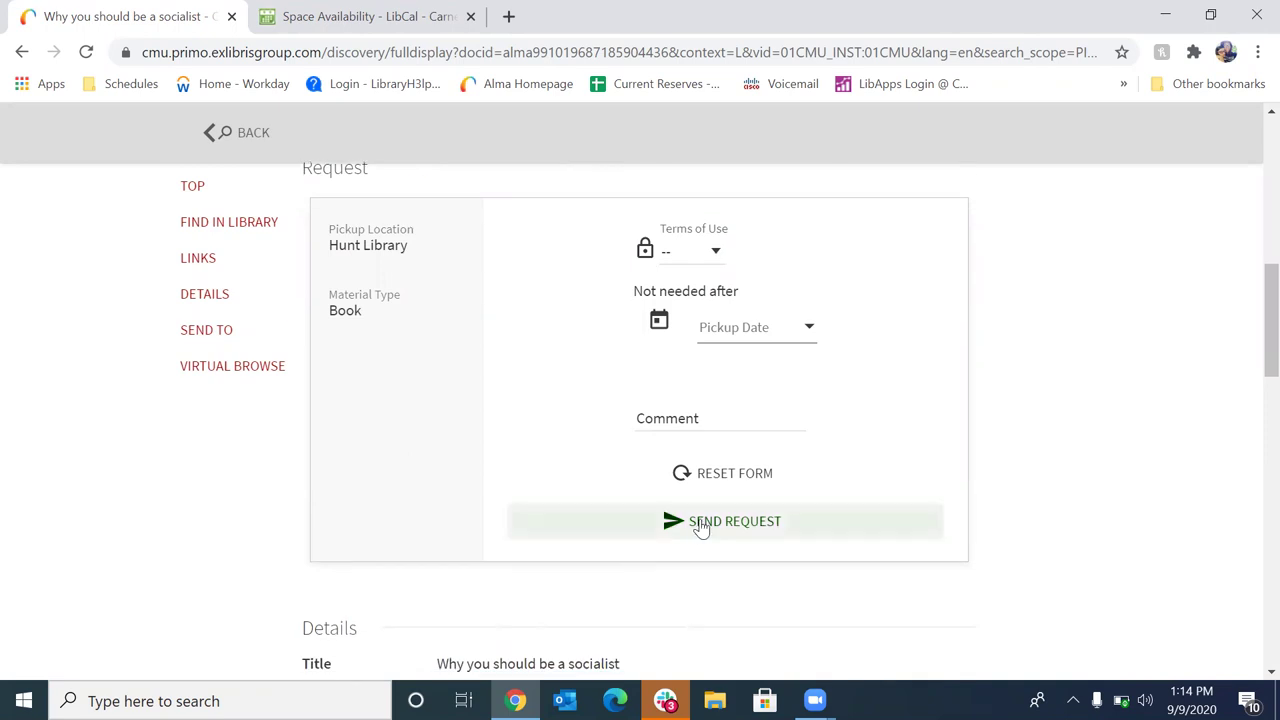
left_click(733, 528)
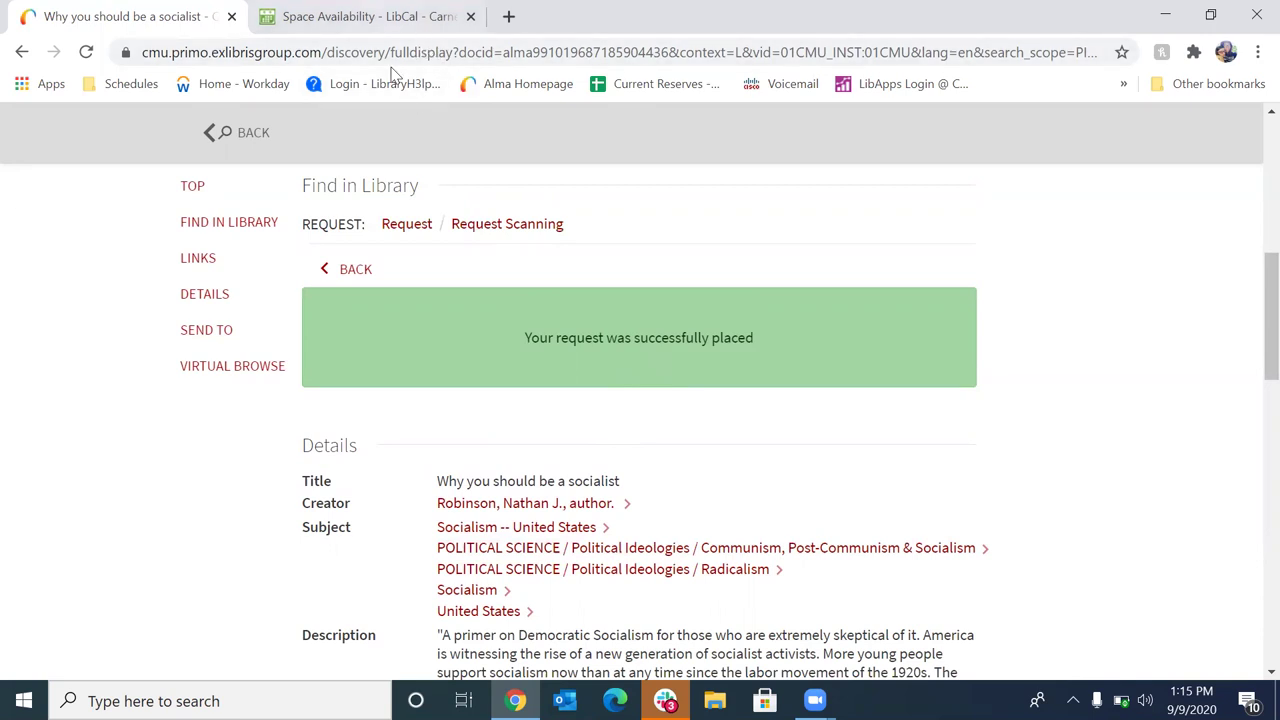
left_click(378, 16)
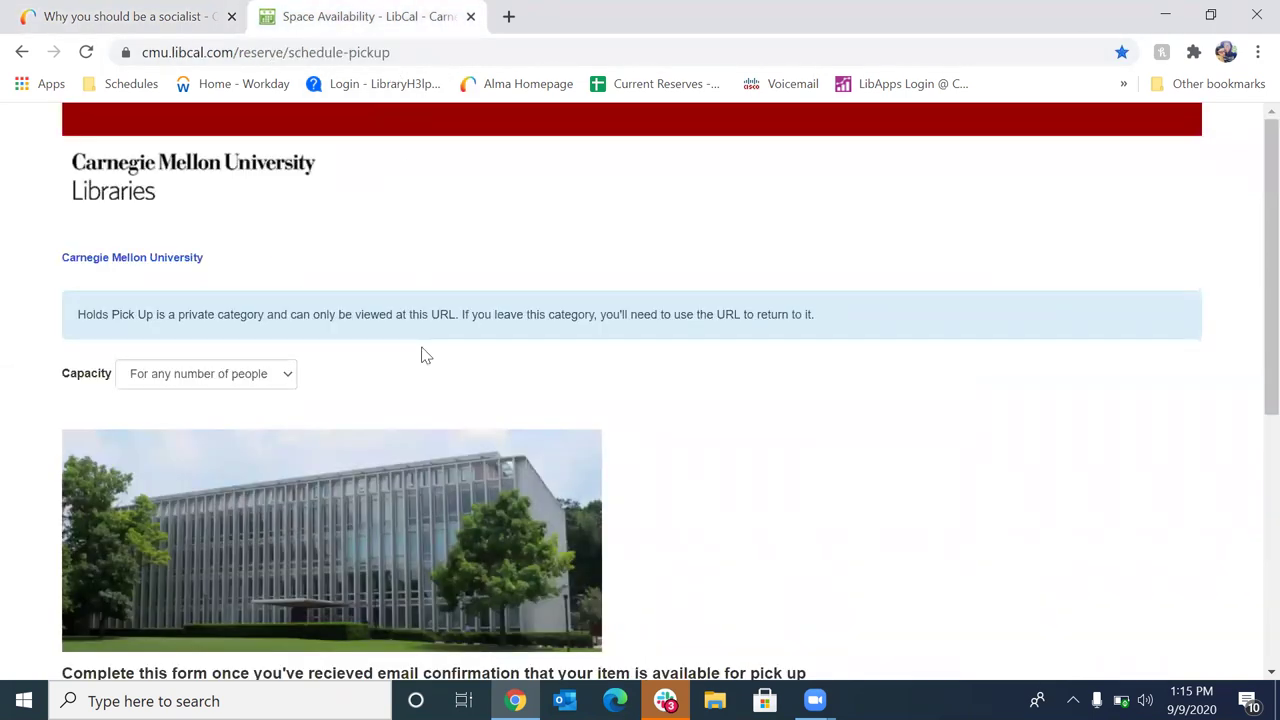
Move the pickup grid to the week of September 9–15, 2020, showing Thursday, September 10
scroll(422, 352, "down", 5)
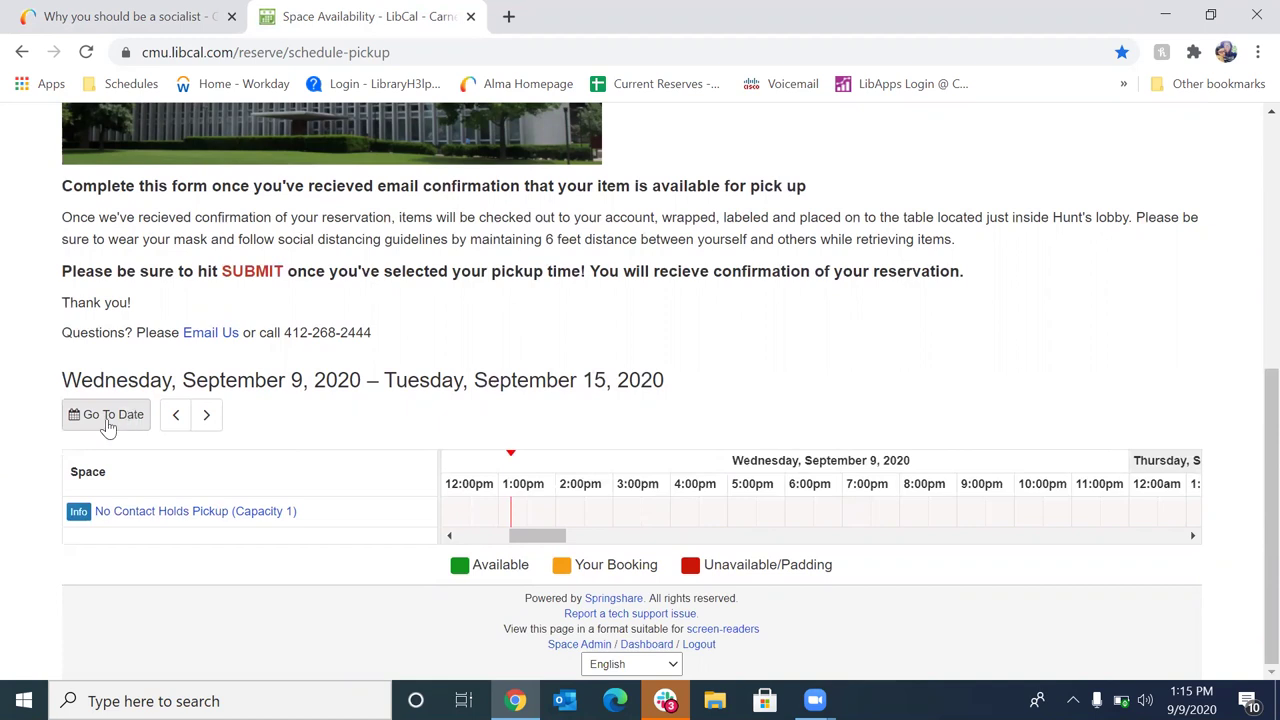
left_click(110, 422)
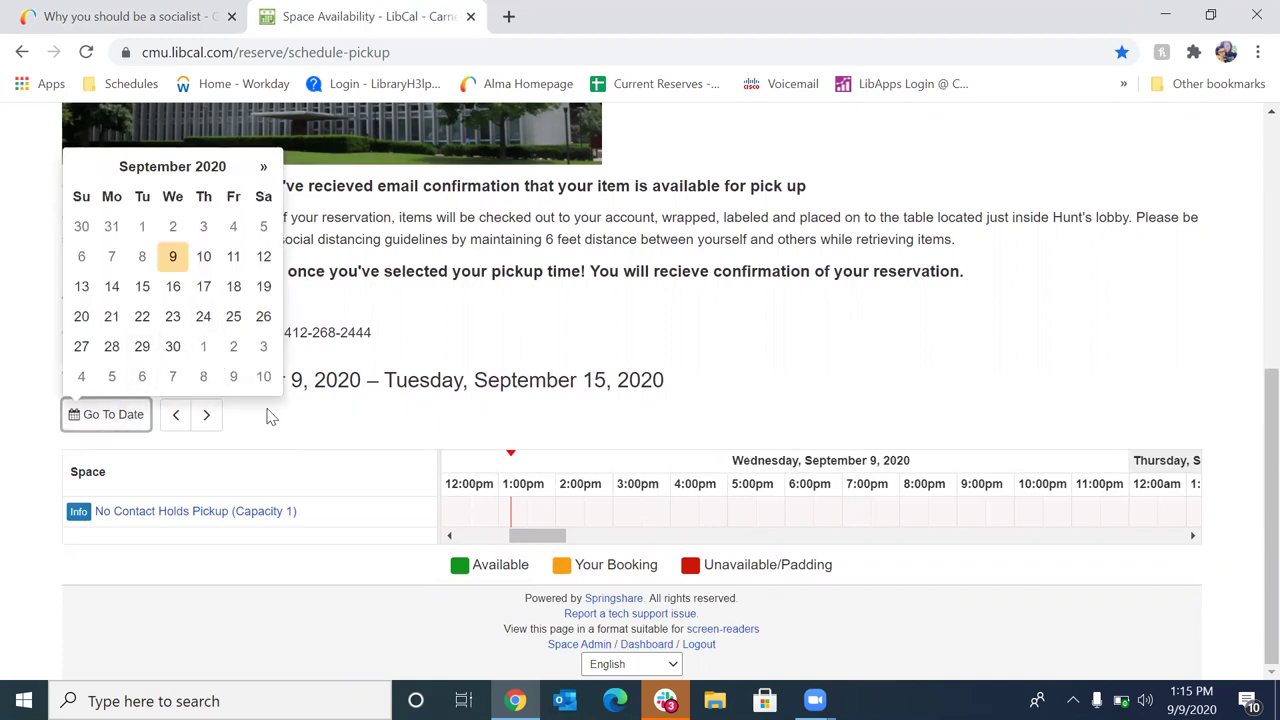
left_click(310, 428)
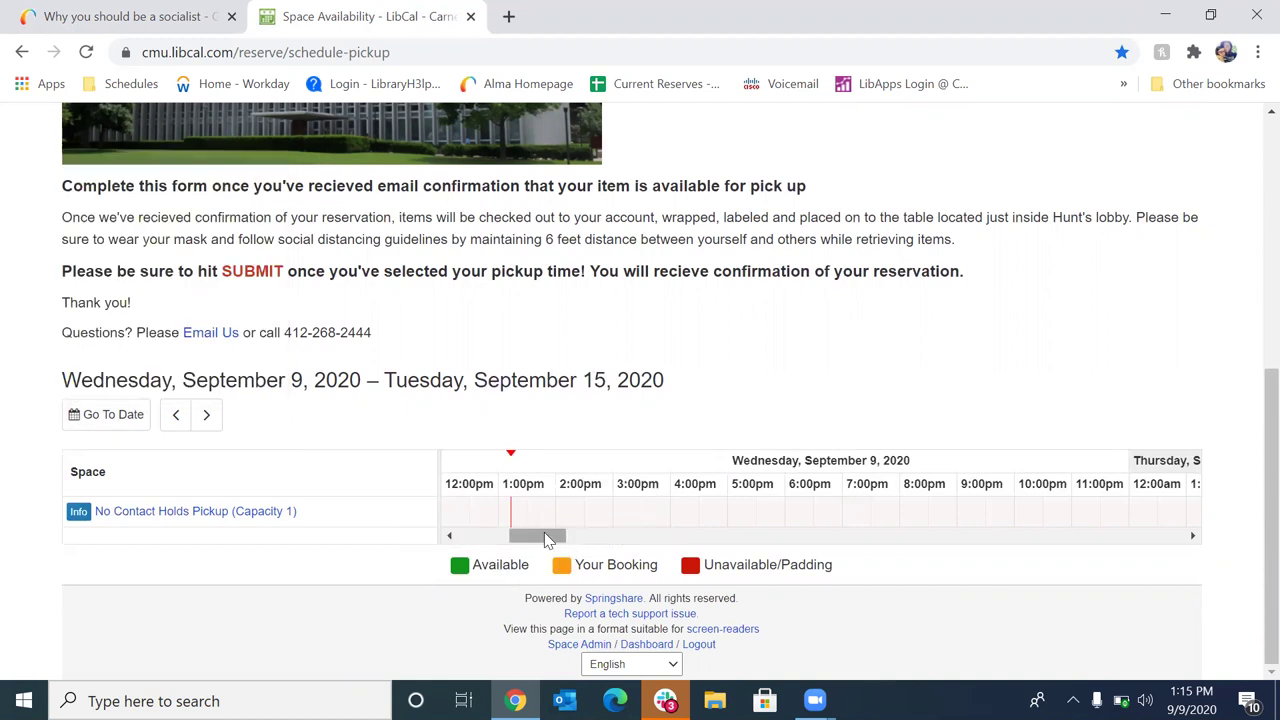
left_click_drag(545, 540, 636, 545)
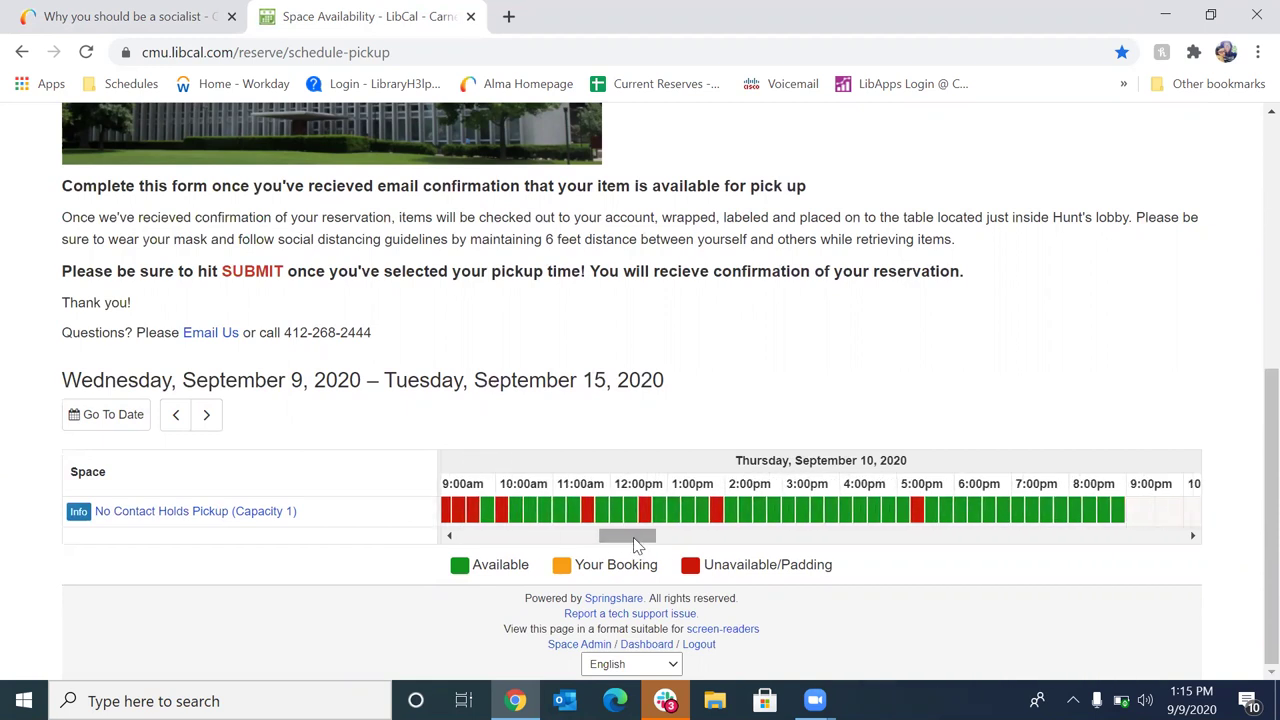
left_click(209, 427)
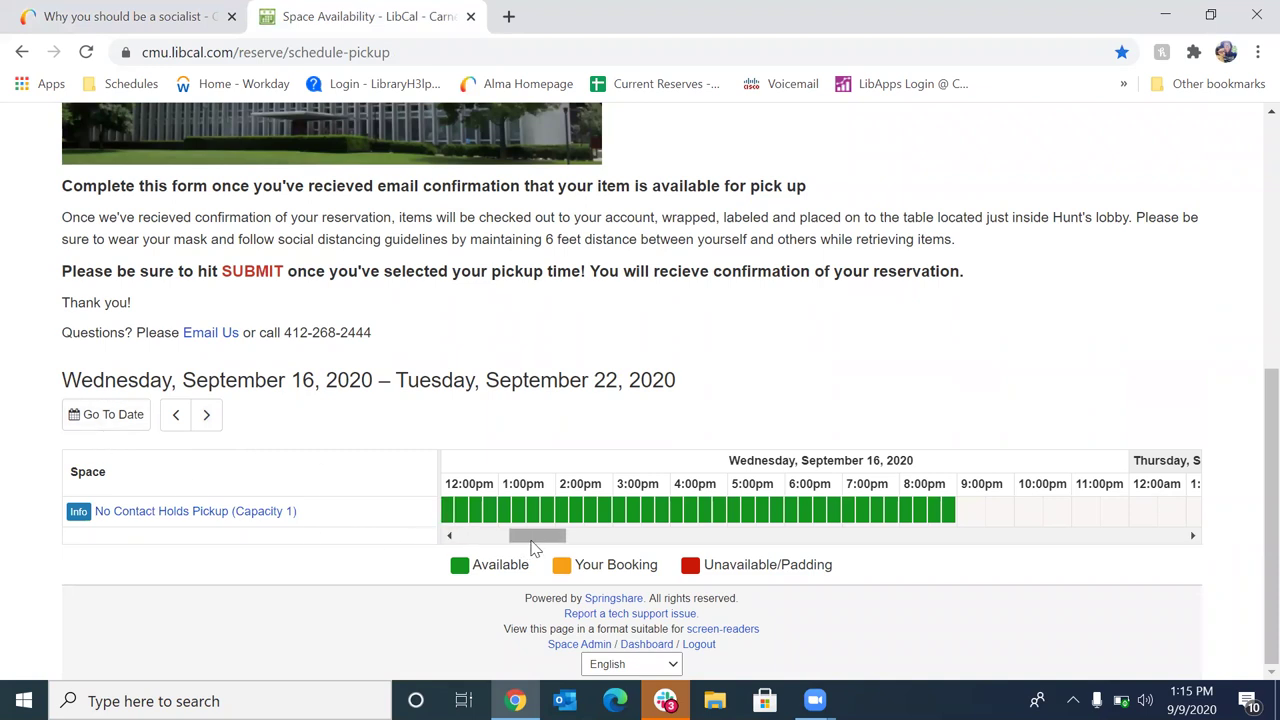
left_click_drag(537, 545, 523, 545)
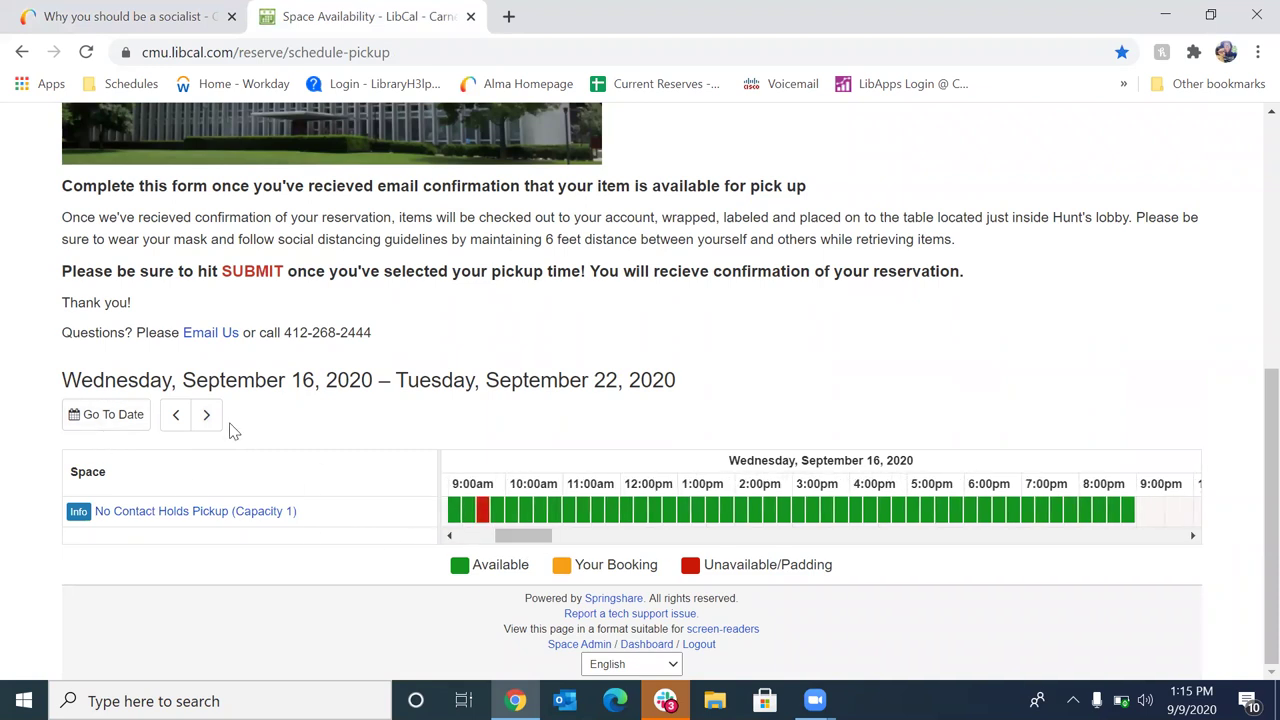
left_click(187, 416)
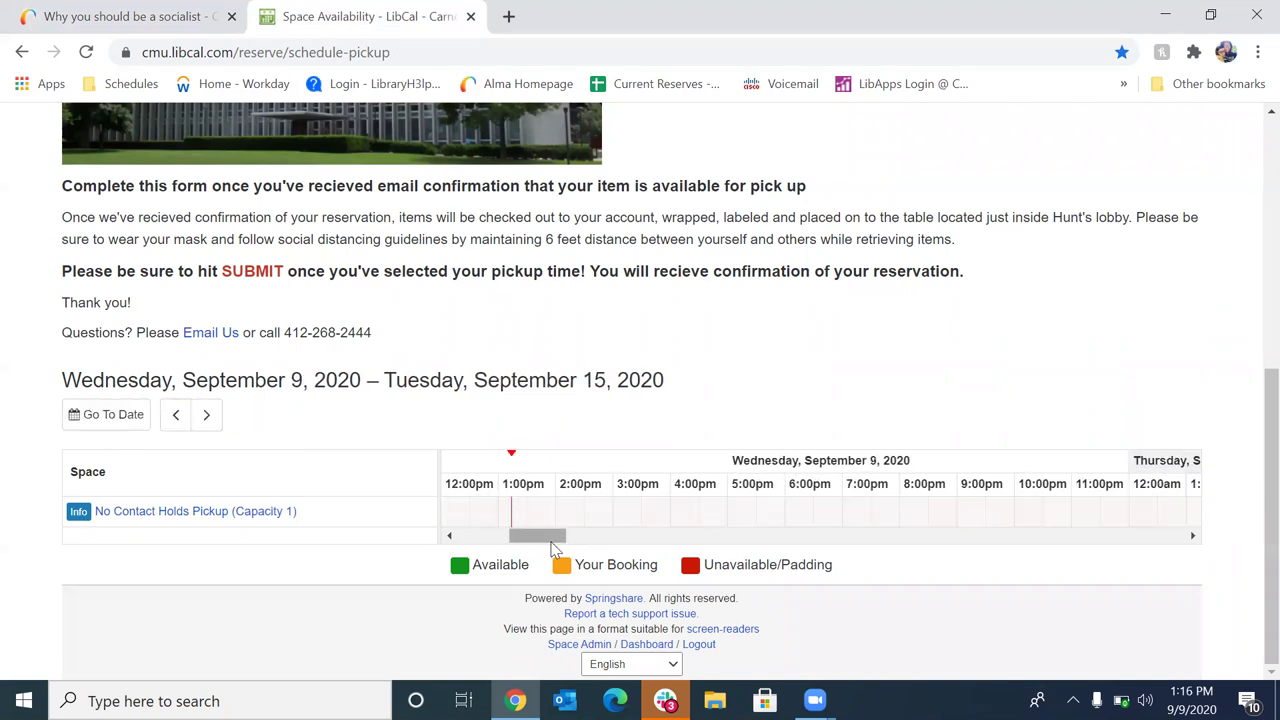
left_click_drag(563, 543, 643, 537)
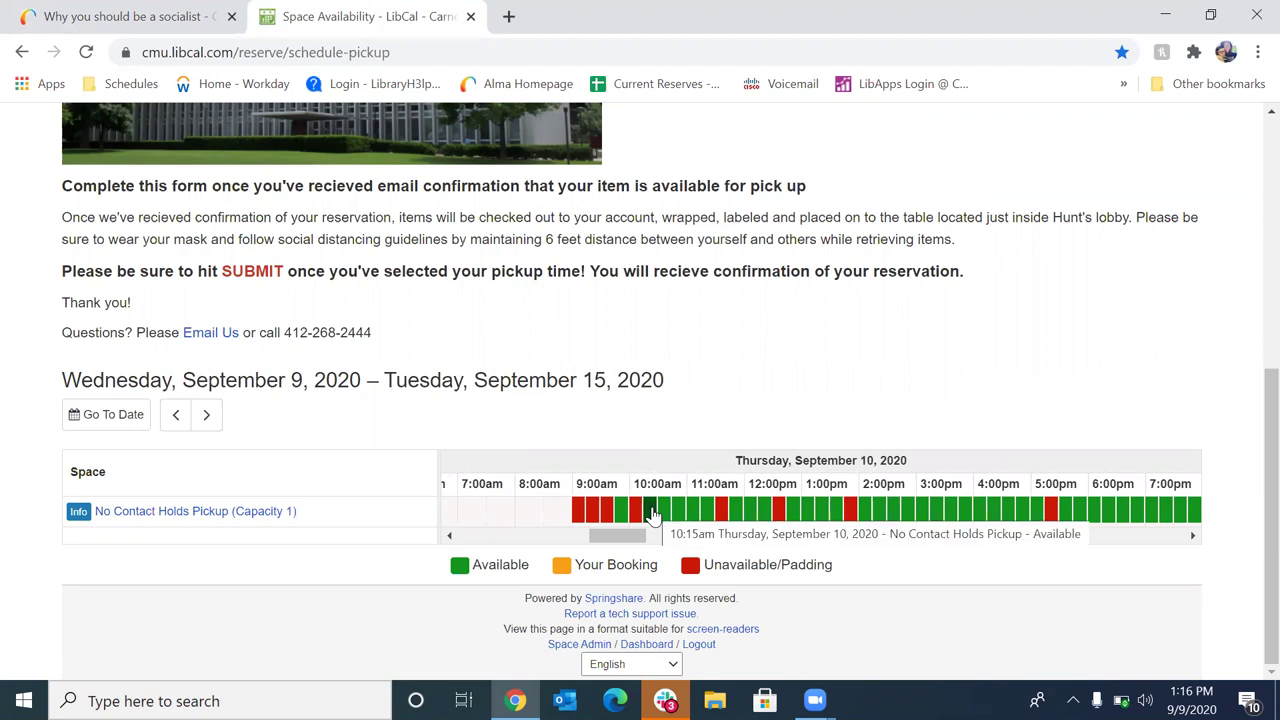
Select the 10:15am–10:30am Thursday, September 10 No Contact Holds Pickup slot
left_click(651, 513)
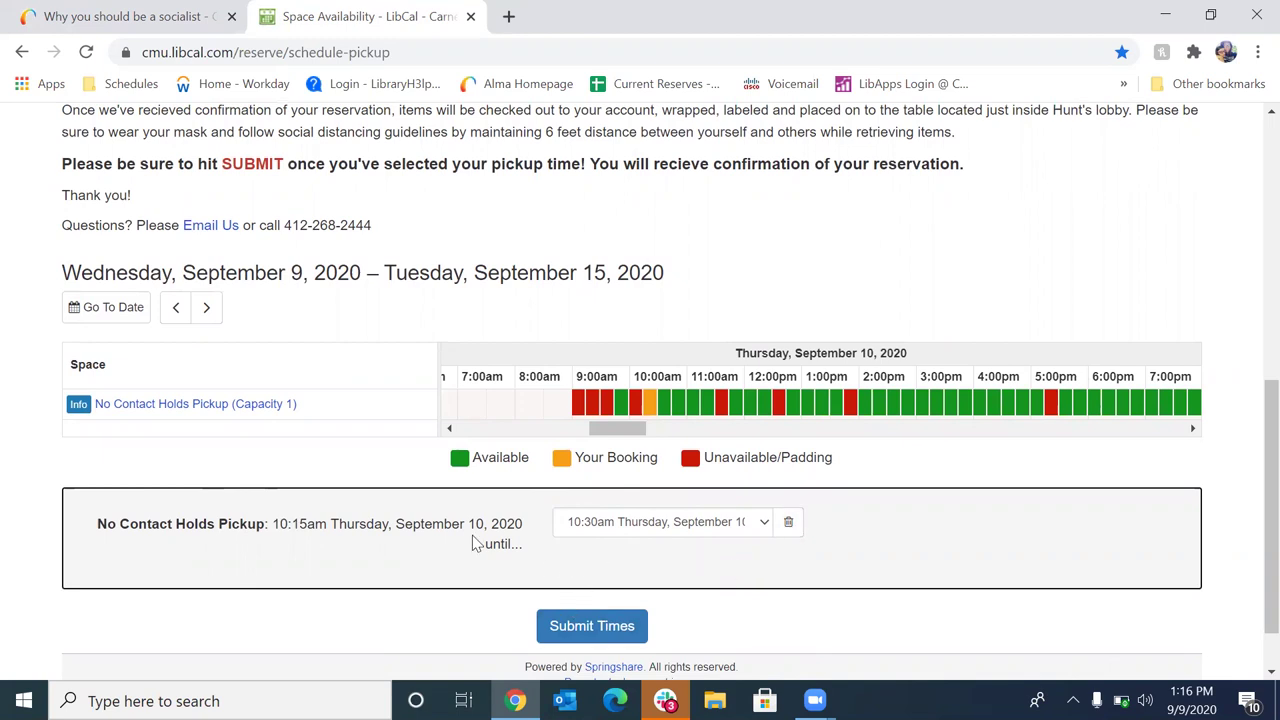
Submit the chosen pickup time and accept the terms to reach the booking form
left_click(592, 627)
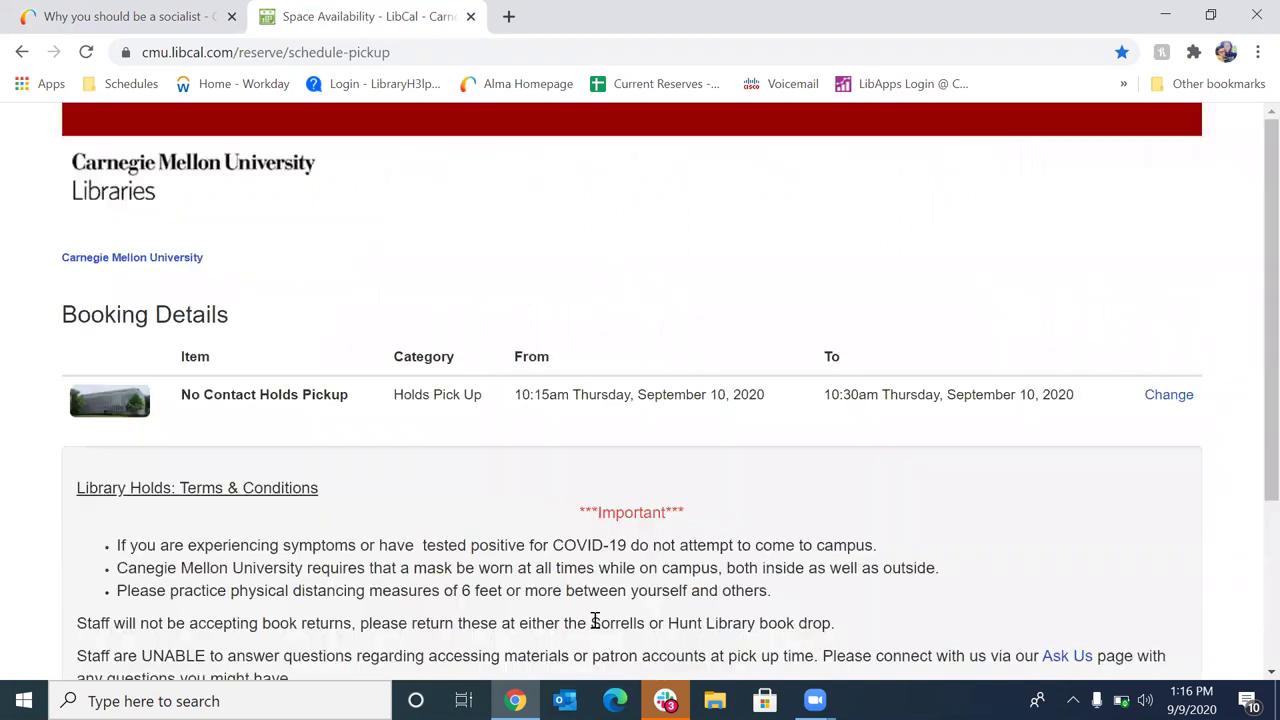
scroll(203, 562, "down", 1)
scroll(203, 562, "down", 1)
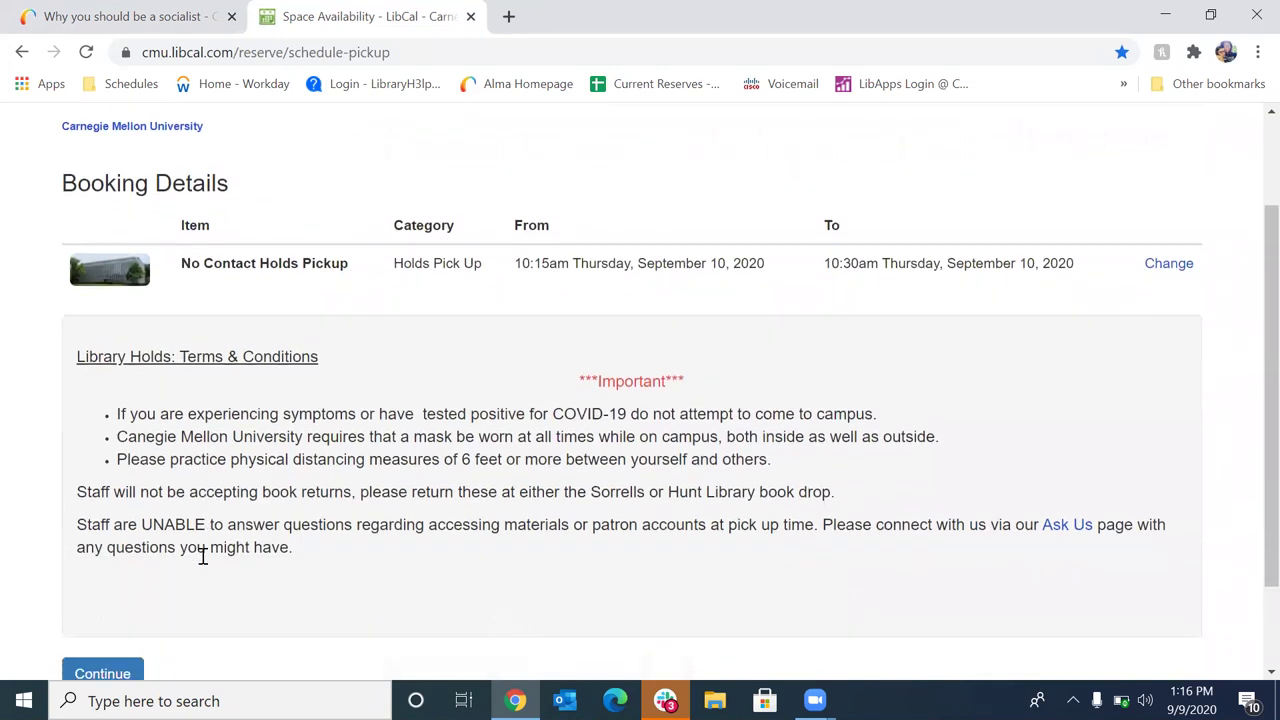
scroll(203, 562, "down", 1)
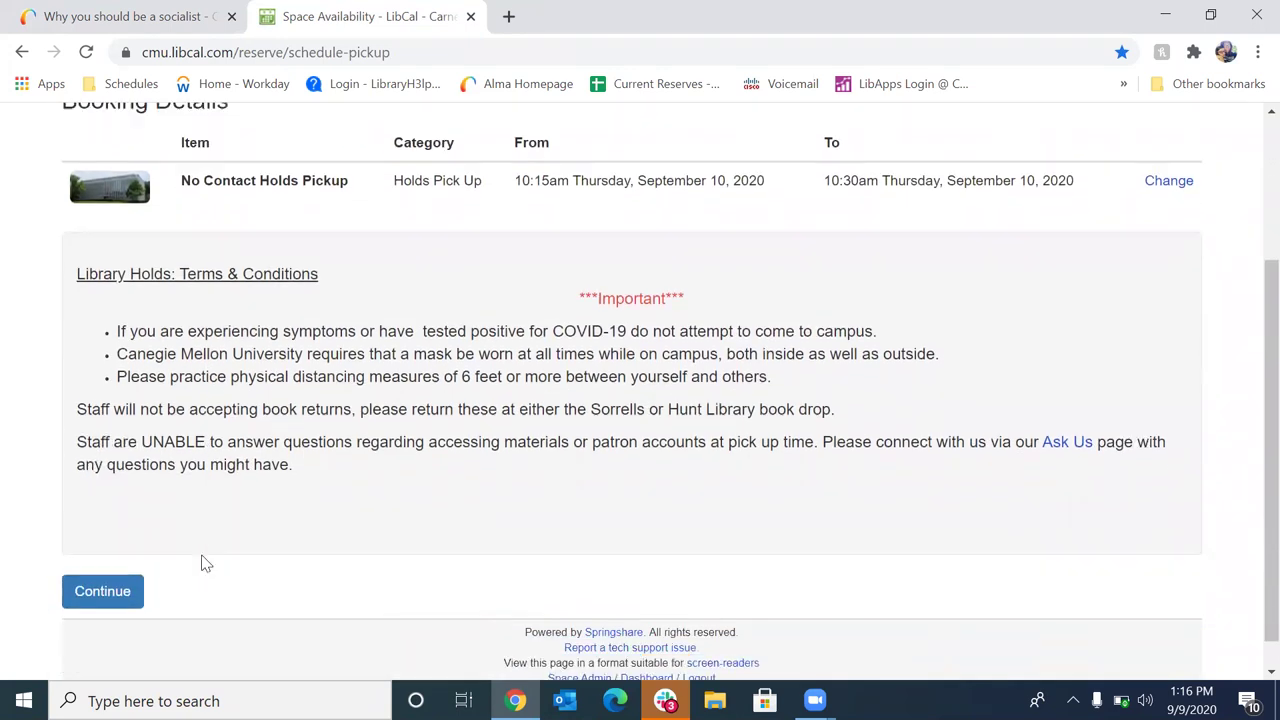
left_click(102, 587)
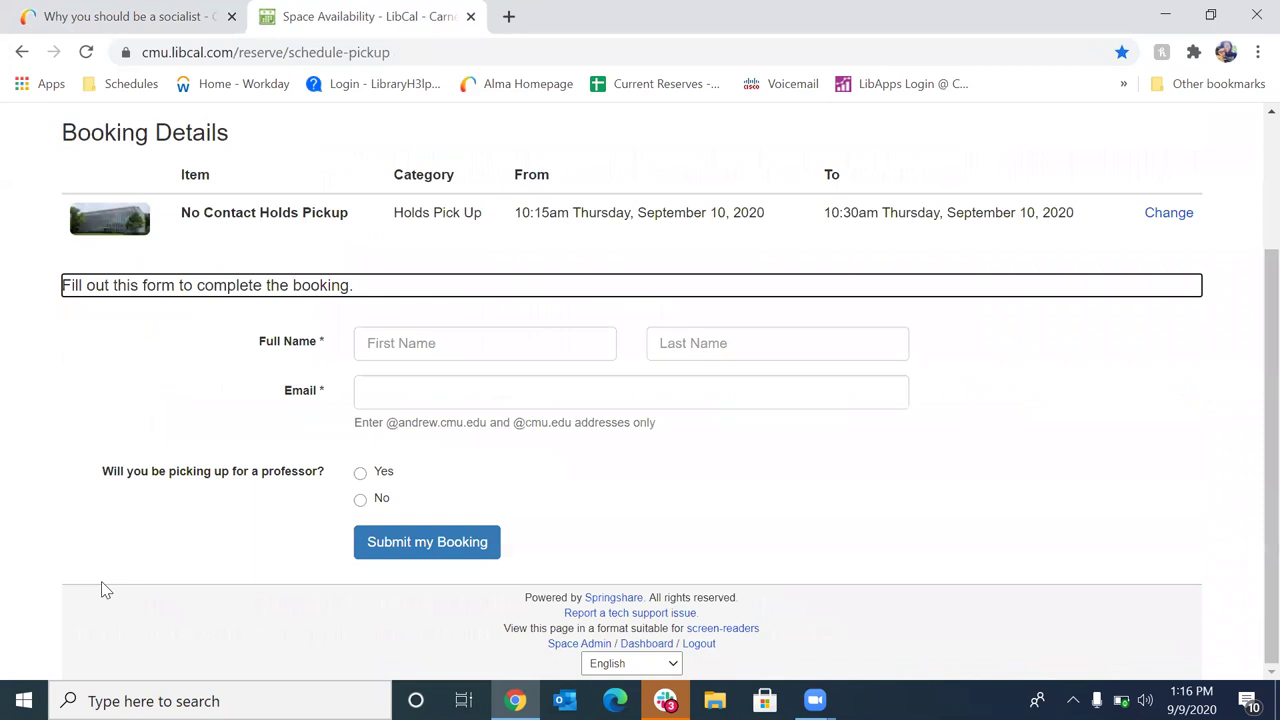
Fill in the requester's first and last name
left_click(427, 343)
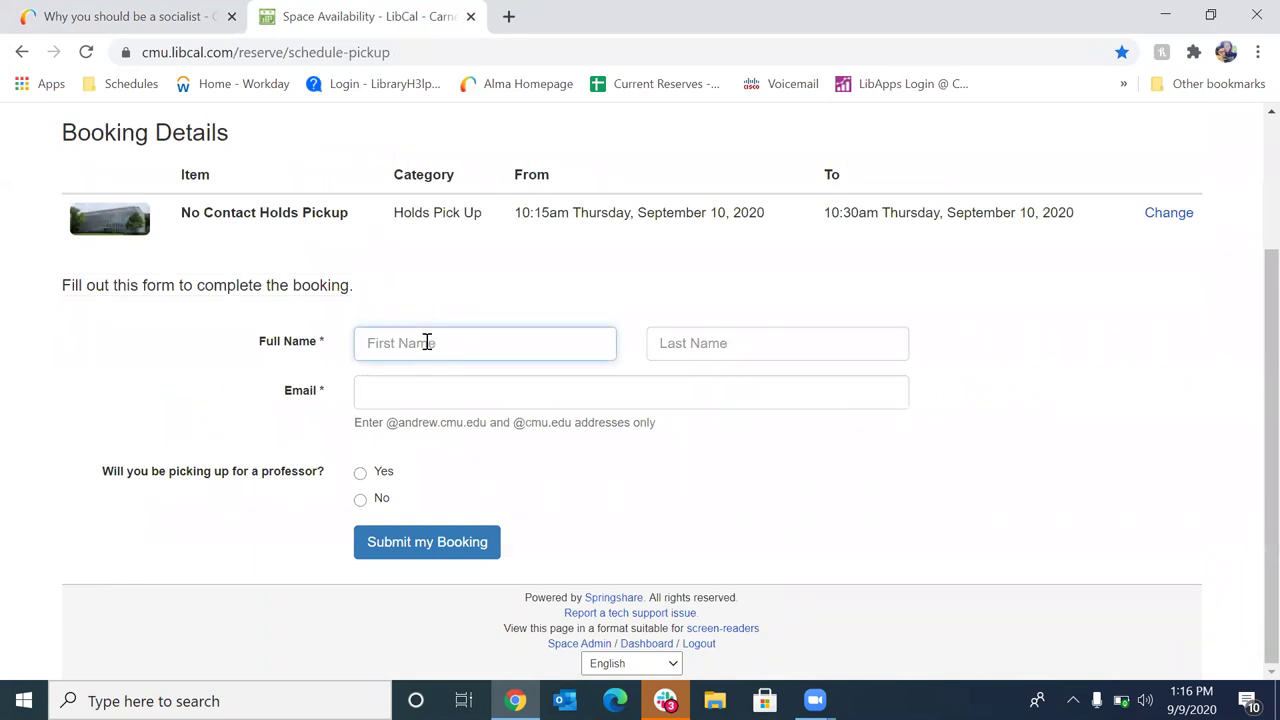
key("Tab")
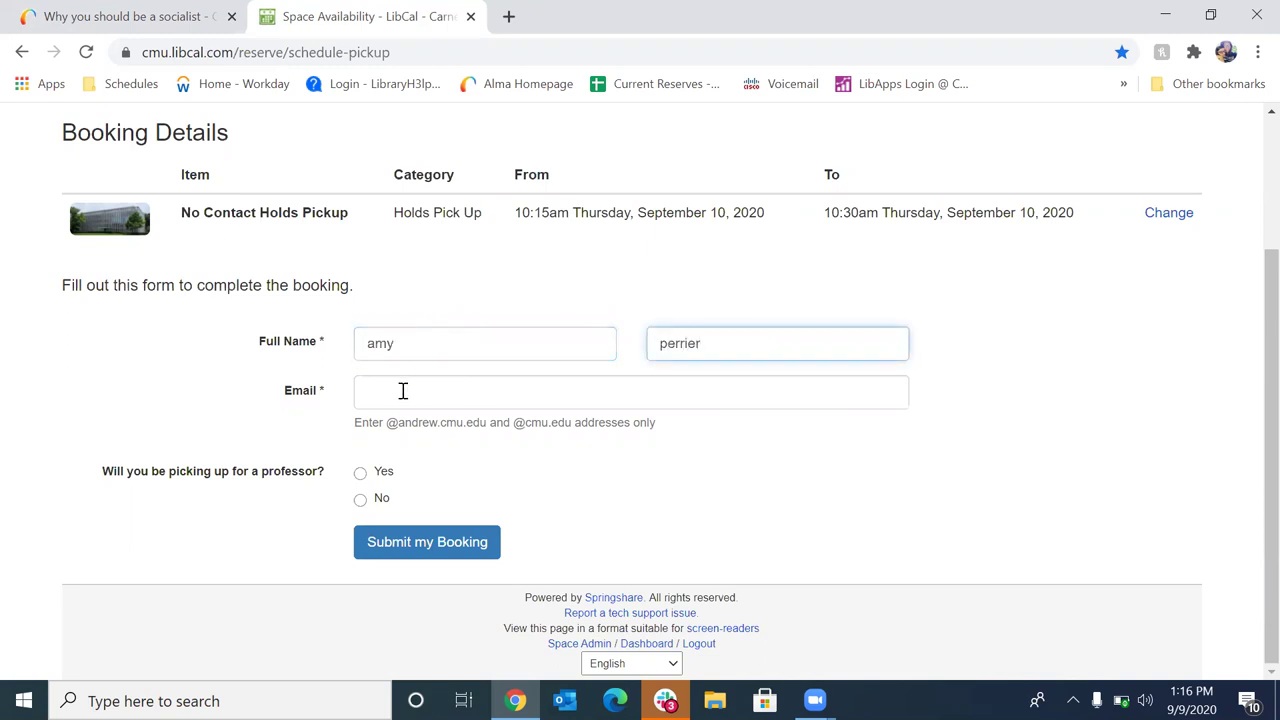
Enter the requester's university e-mail, answer No to picking up for a professor, and submit
left_click(402, 392)
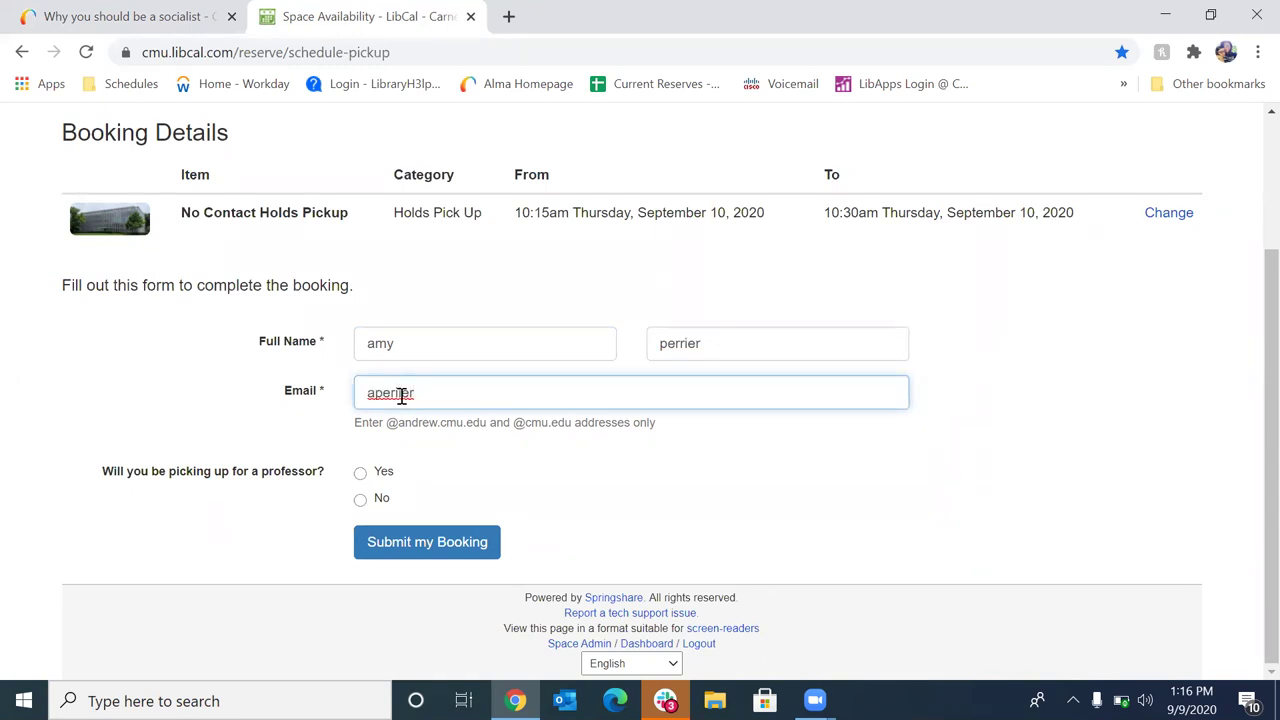
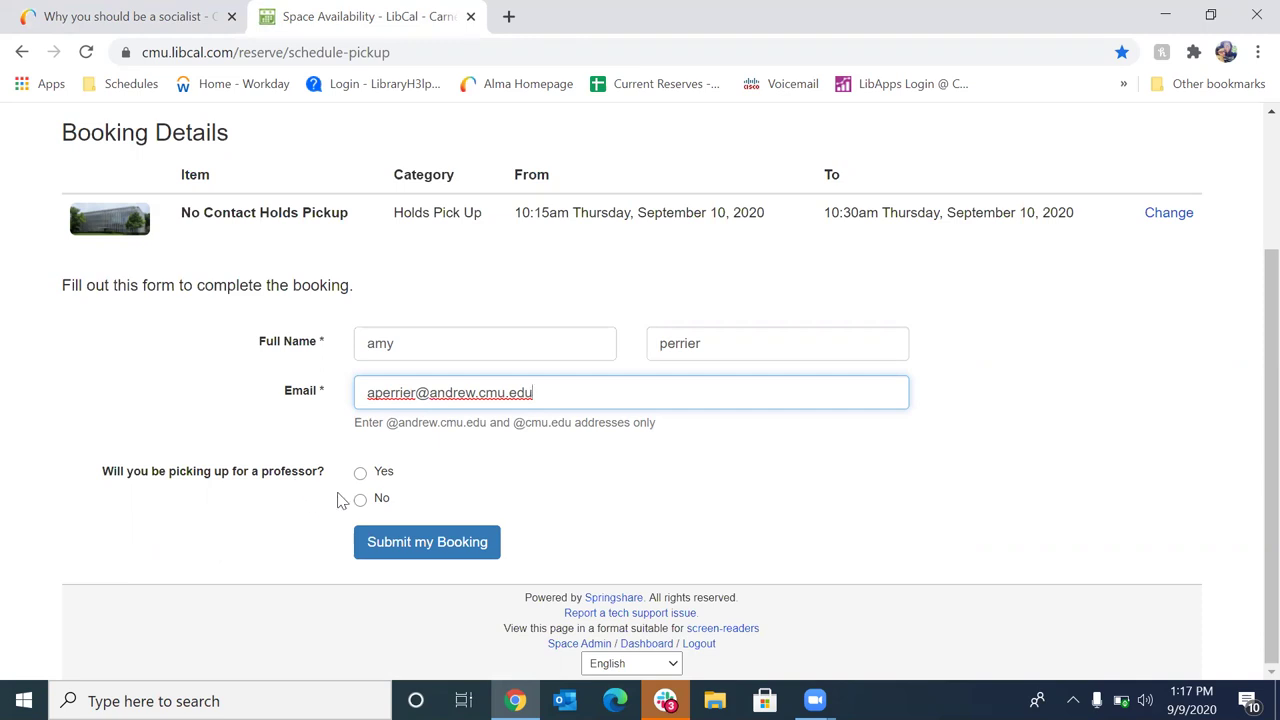
left_click(361, 501)
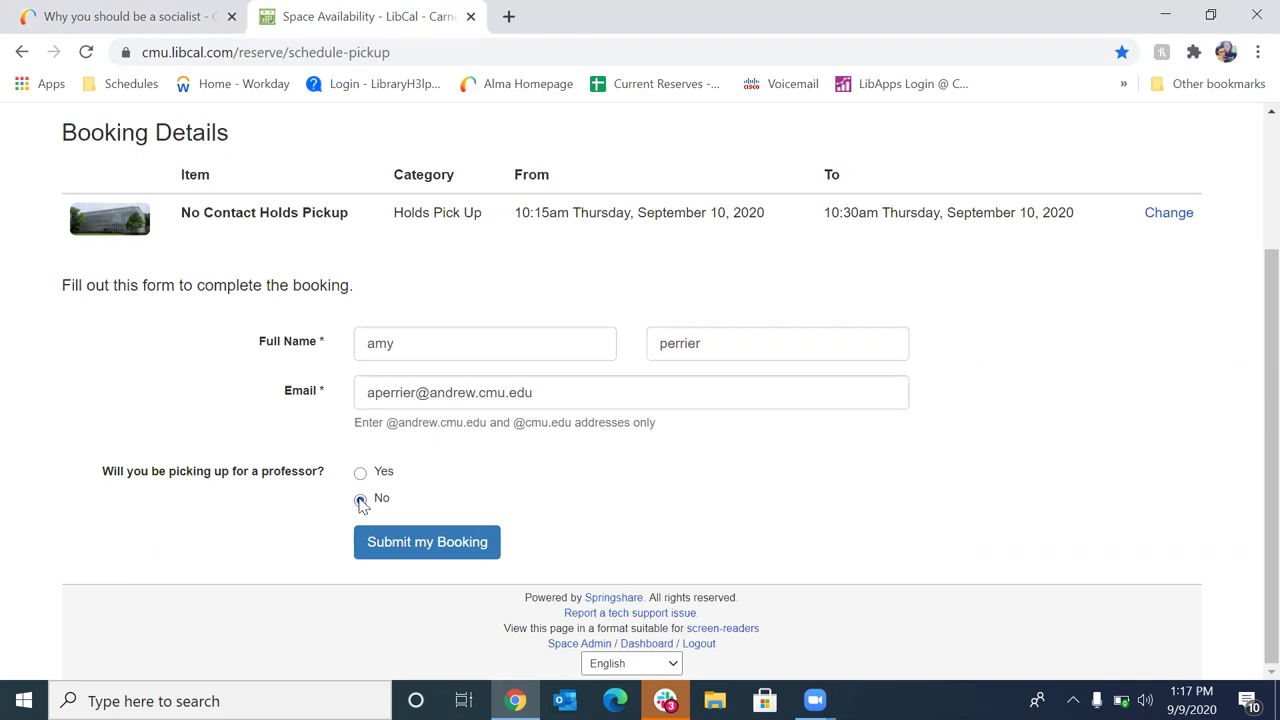
left_click(417, 550)
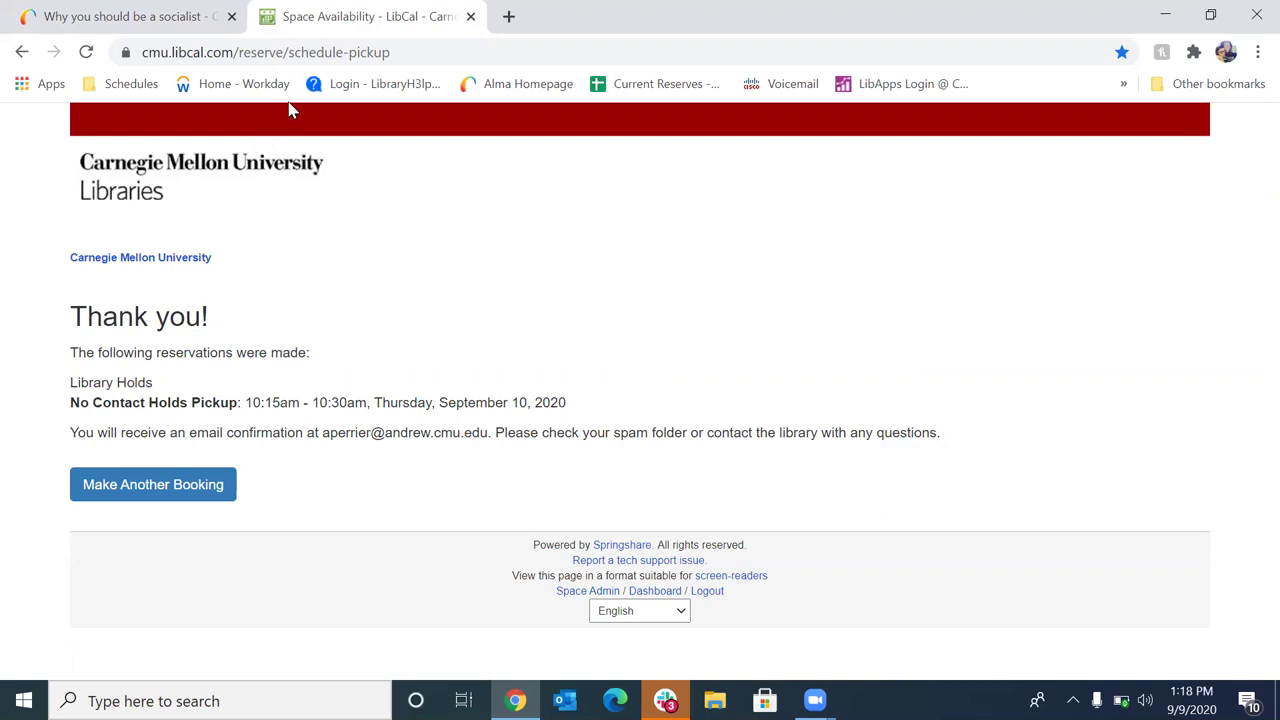
Return to the book's catalog record in Primo, then go to the CMU Libraries home page
left_click(190, 52)
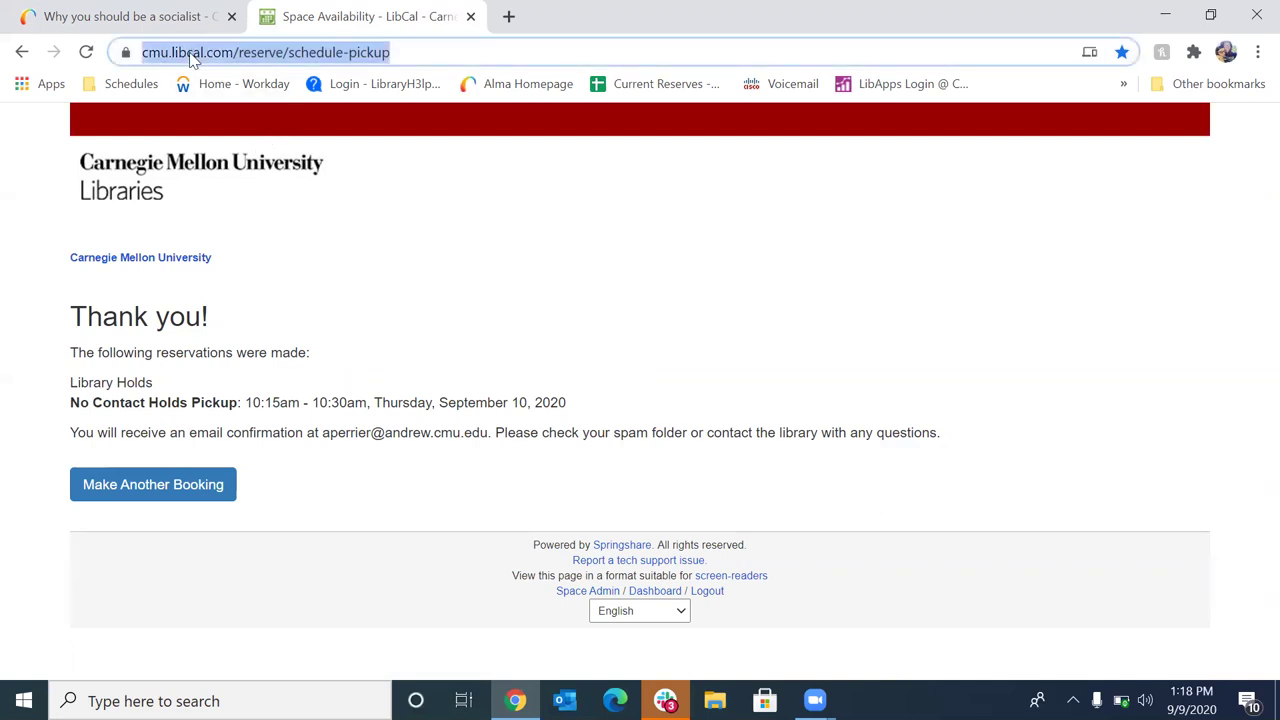
left_click(150, 16)
left_click(223, 131)
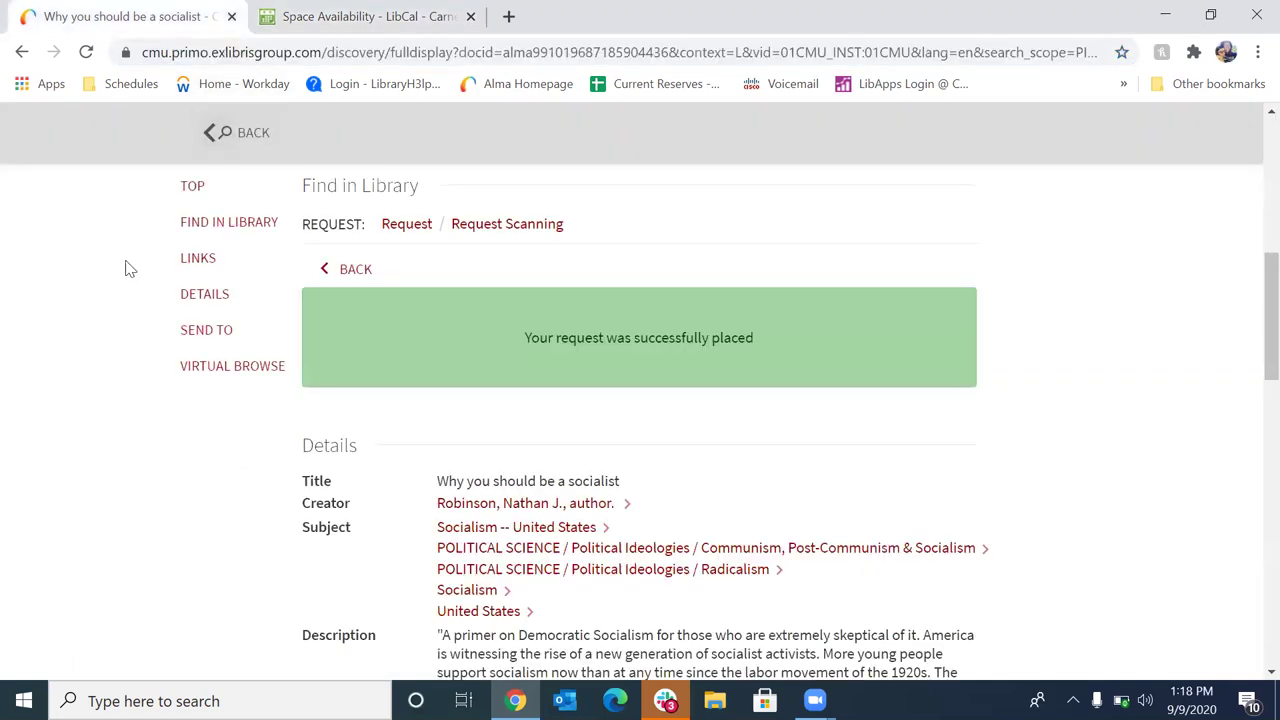
left_click(115, 135)
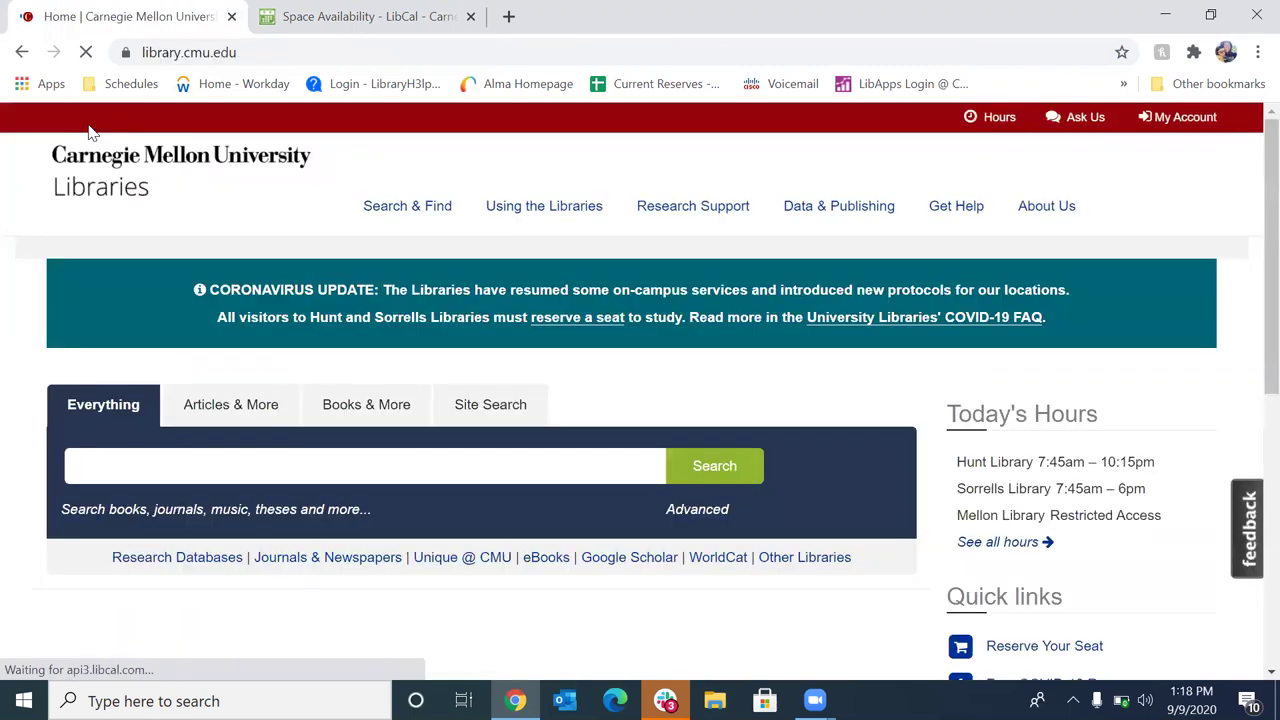
Open the Ask Us page and look over its email, chat and text options
left_click(1077, 121)
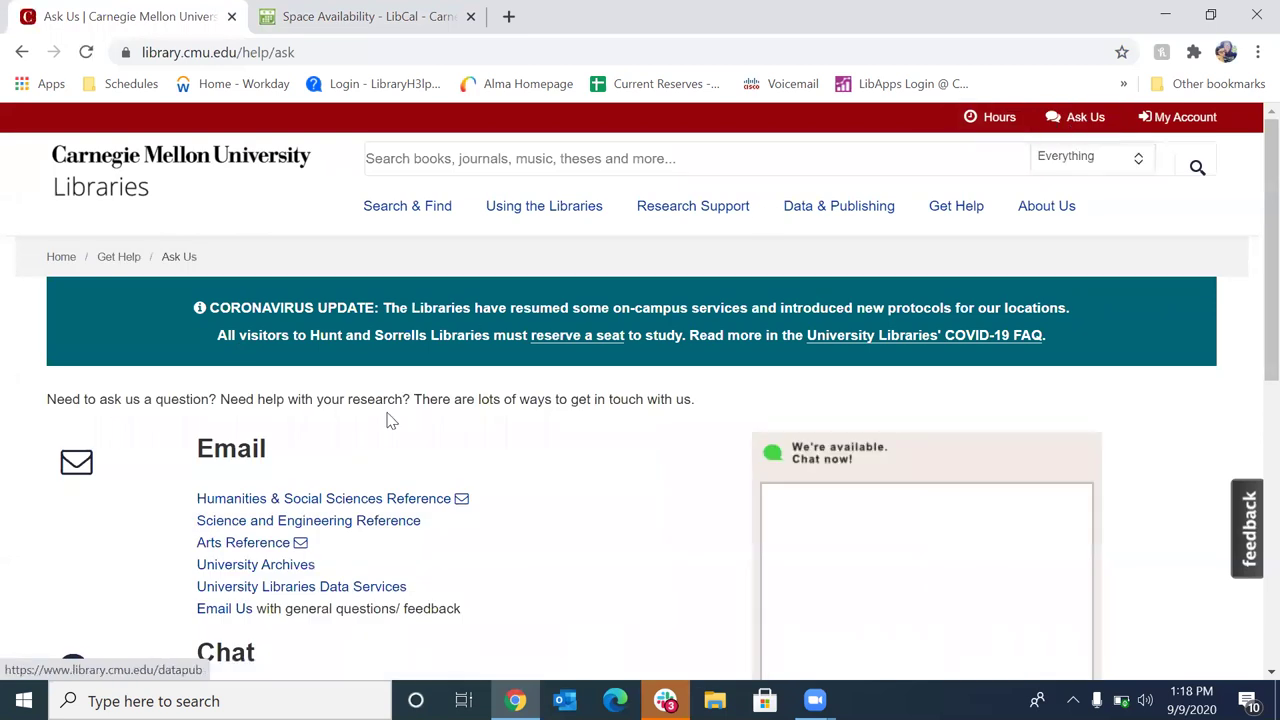
scroll(525, 403, "down", 1)
scroll(525, 403, "down", 2)
scroll(525, 403, "up", 2)
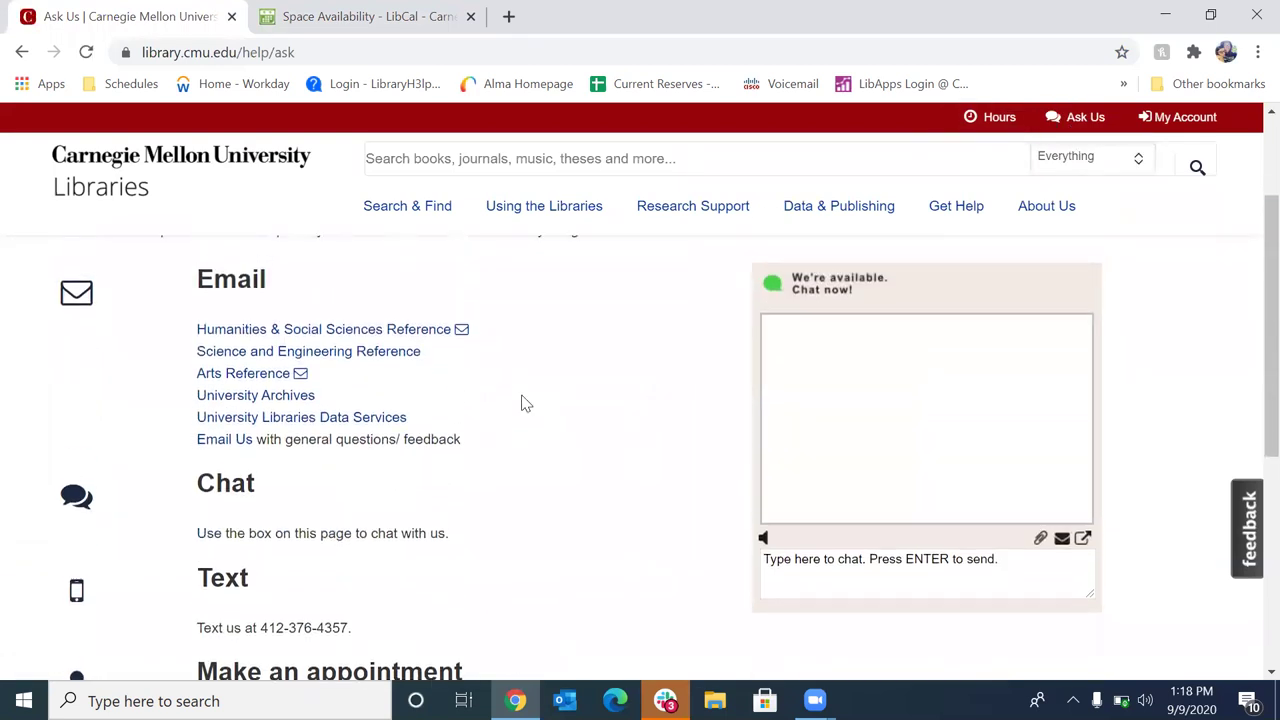